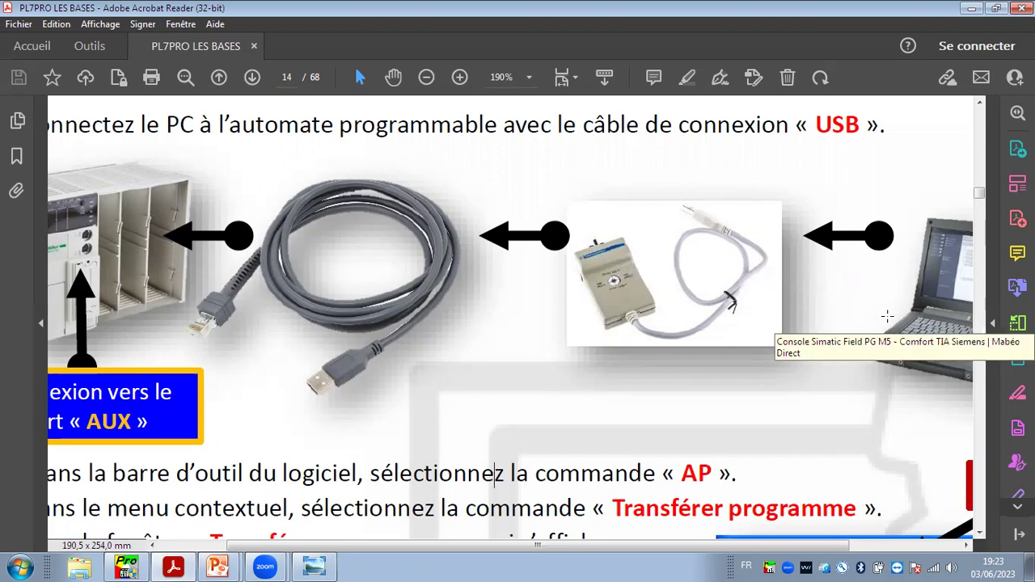
Switch from the PDF to PL7 PRO, close the Progconvoyeur ladder editor and restore the application navigator to a smaller window.
click(971, 9)
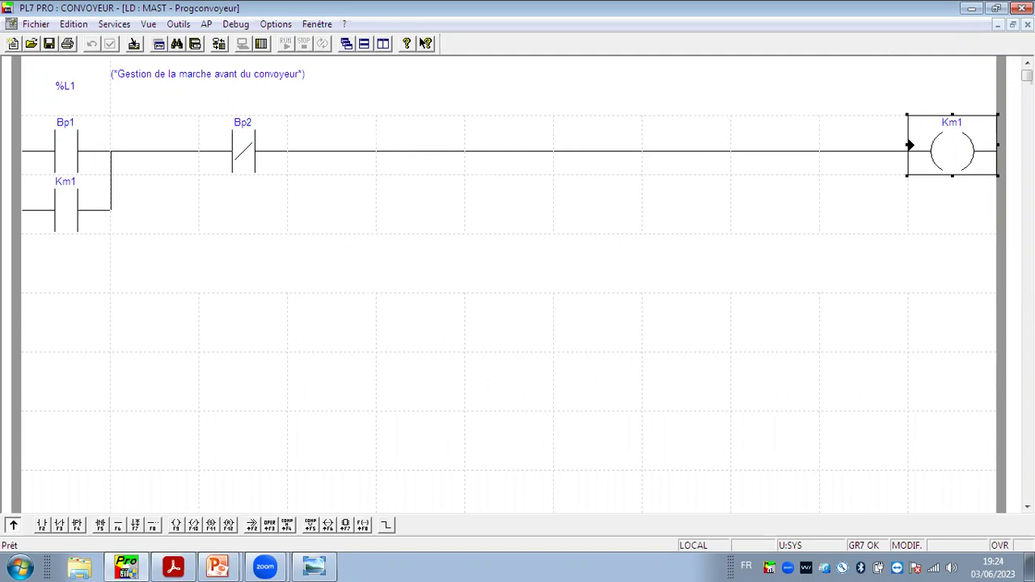
click(1028, 24)
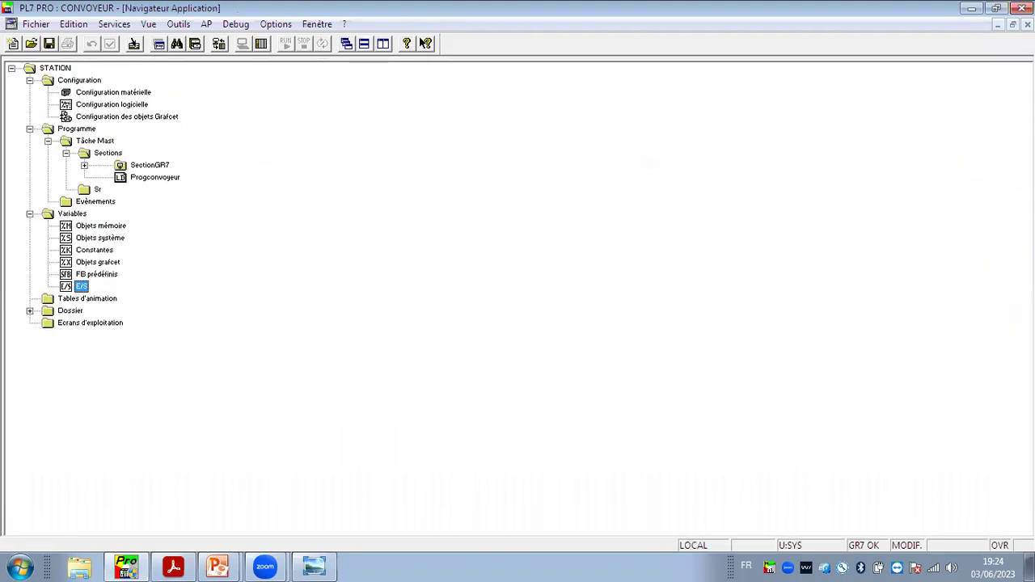
click(1013, 24)
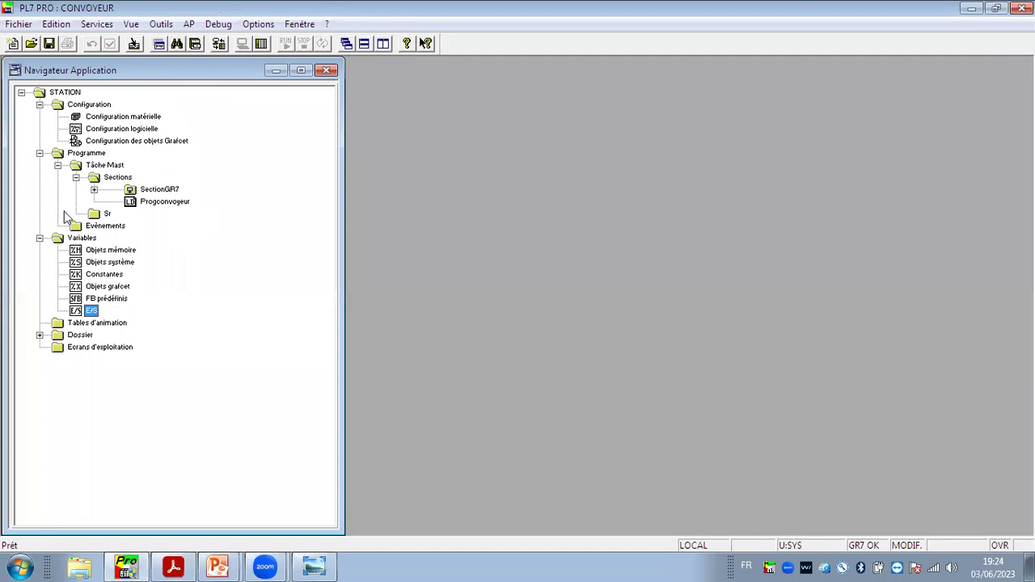
Collapse the Variables, Programme and Configuration folders in the station tree.
click(39, 238)
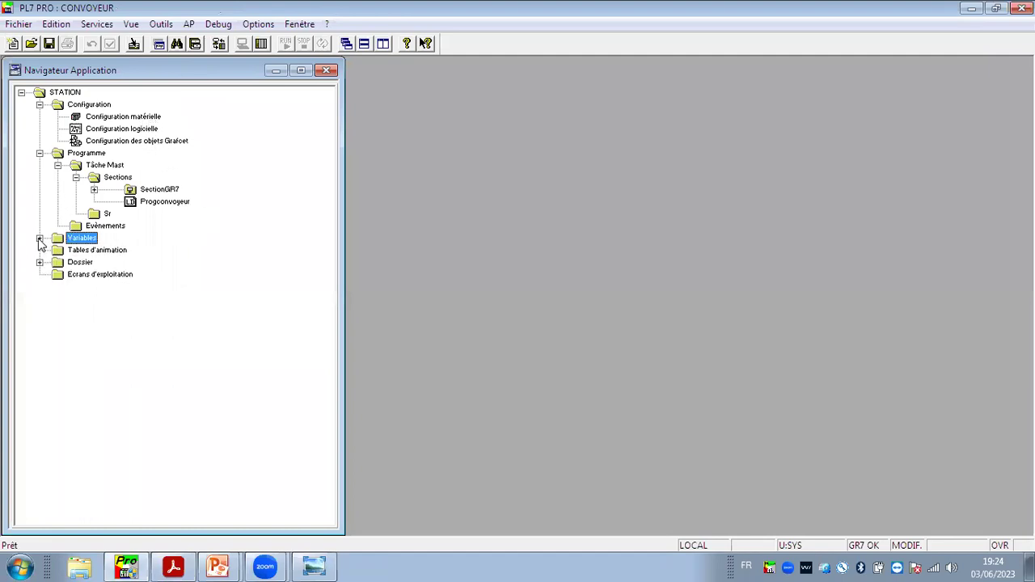
click(39, 153)
click(39, 104)
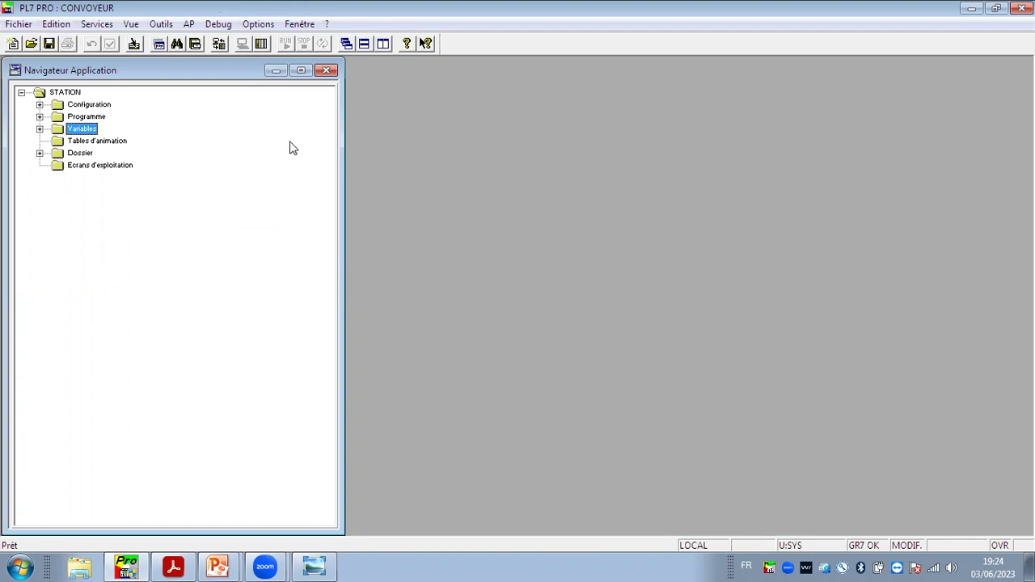
Connect to the PLC, copying the executable from the PC to the Automate and accepting the switch to STOP.
click(192, 27)
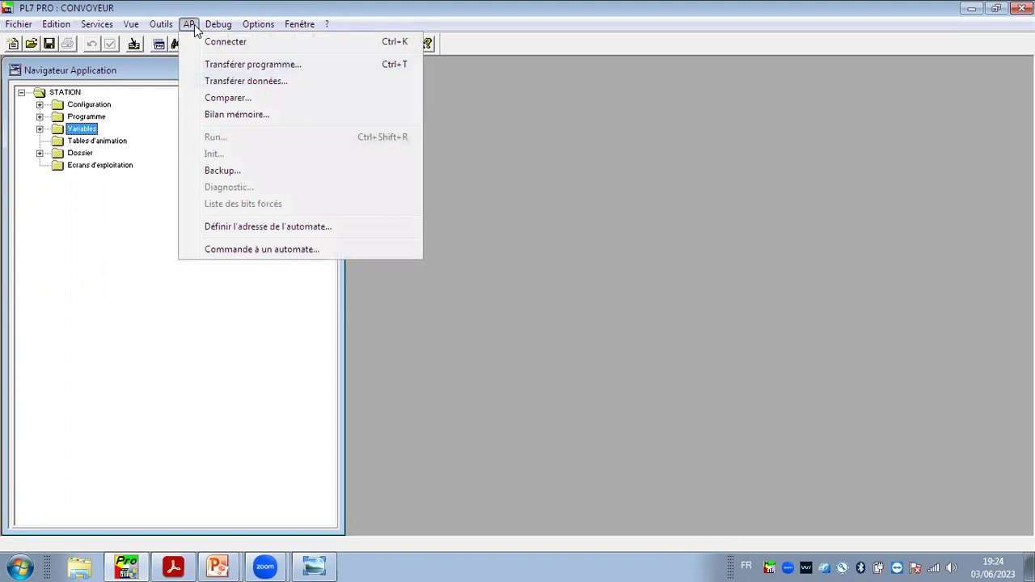
click(192, 27)
click(189, 24)
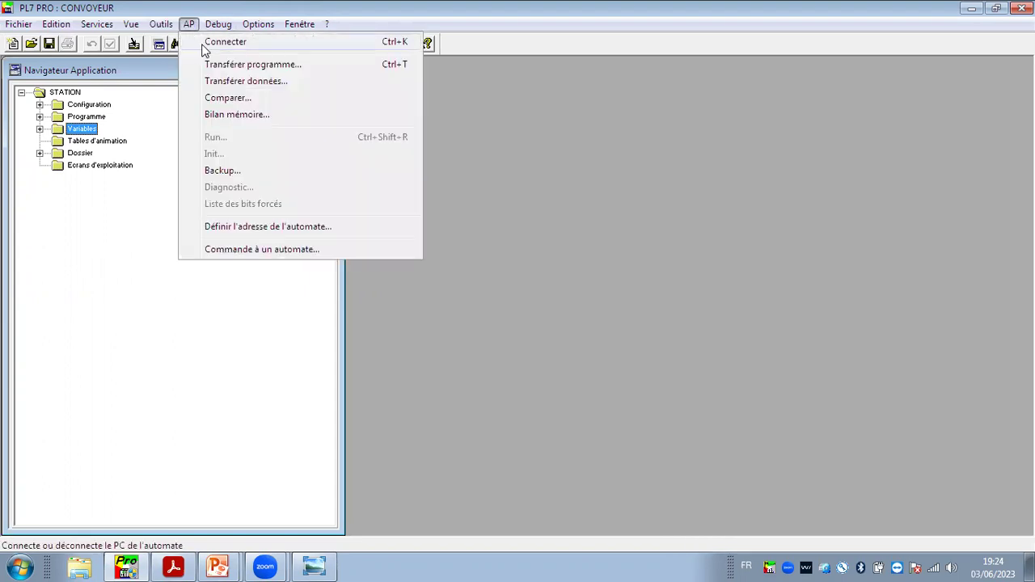
click(271, 46)
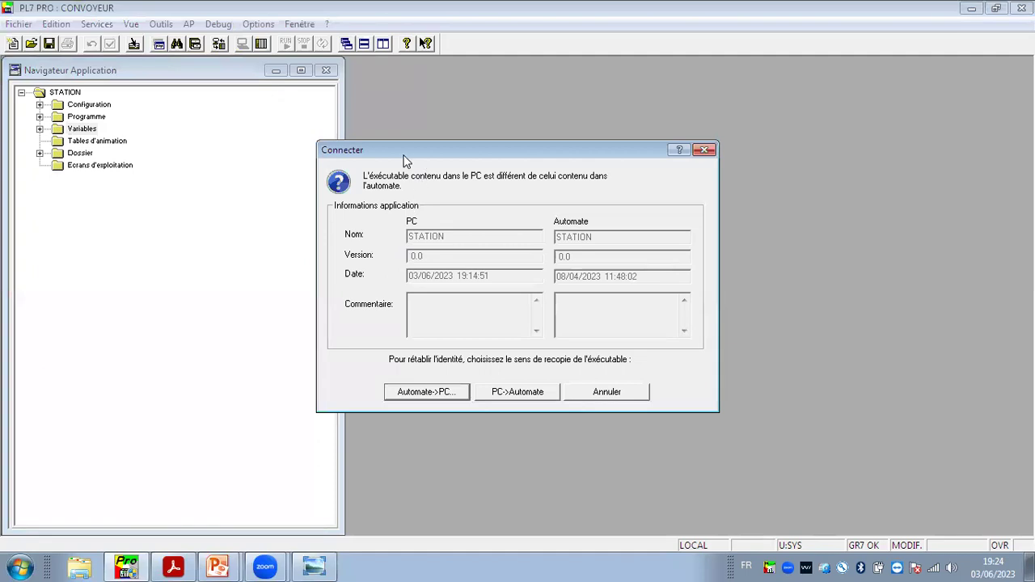
drag(423, 149, 413, 92)
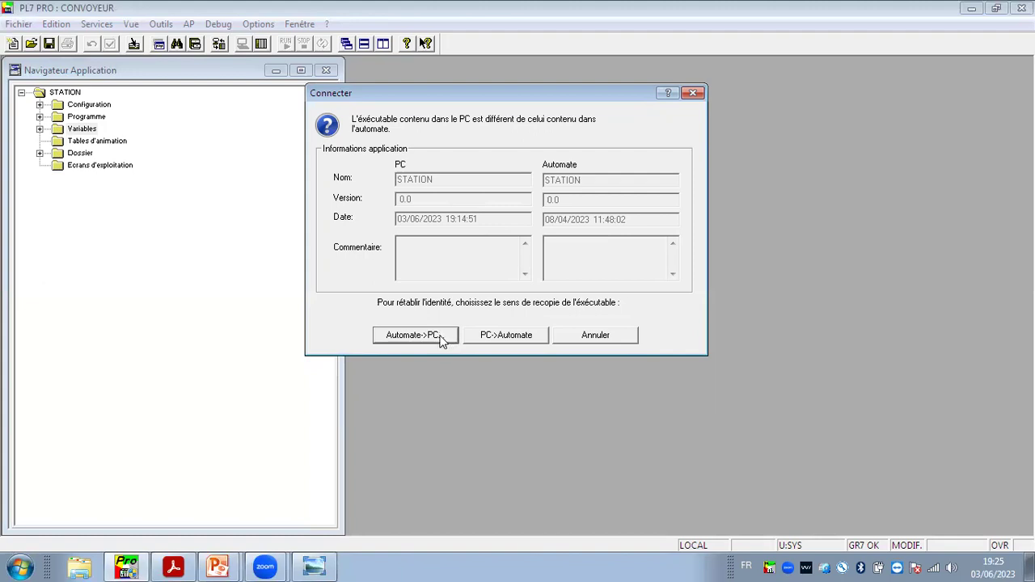
click(505, 338)
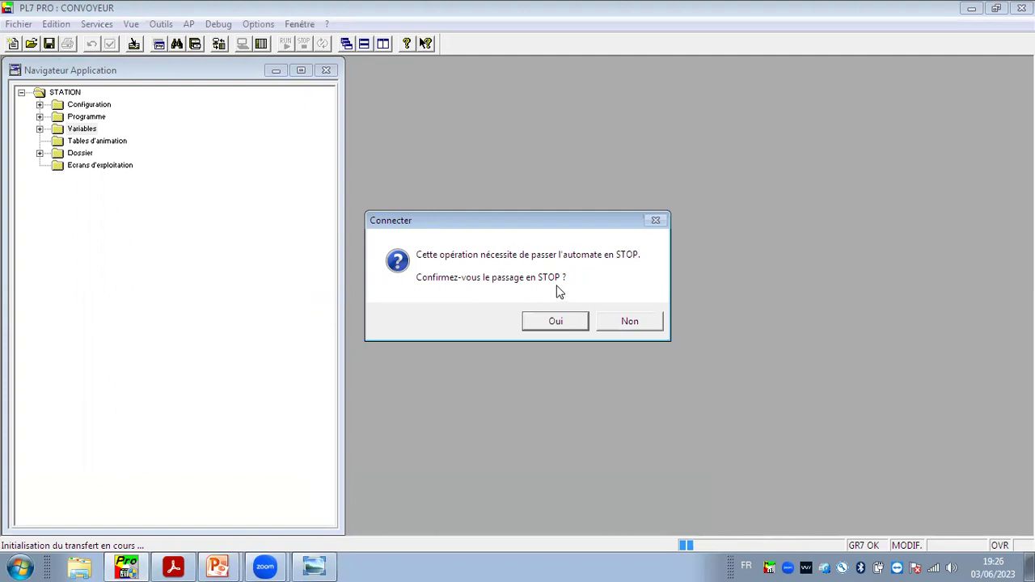
click(572, 324)
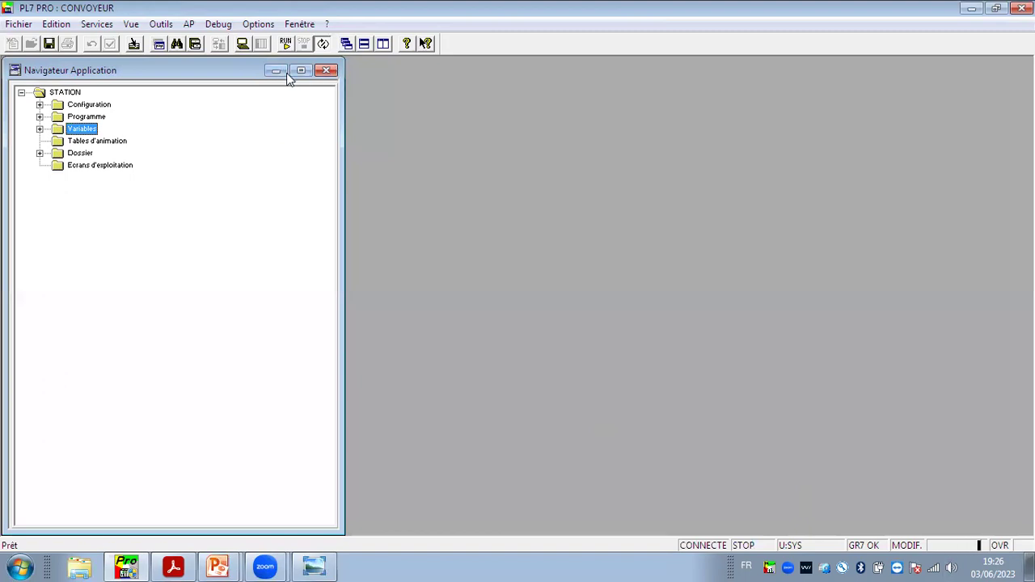
Disconnect from the PLC and open the driver configuration from the options of the PLC address definition.
click(188, 25)
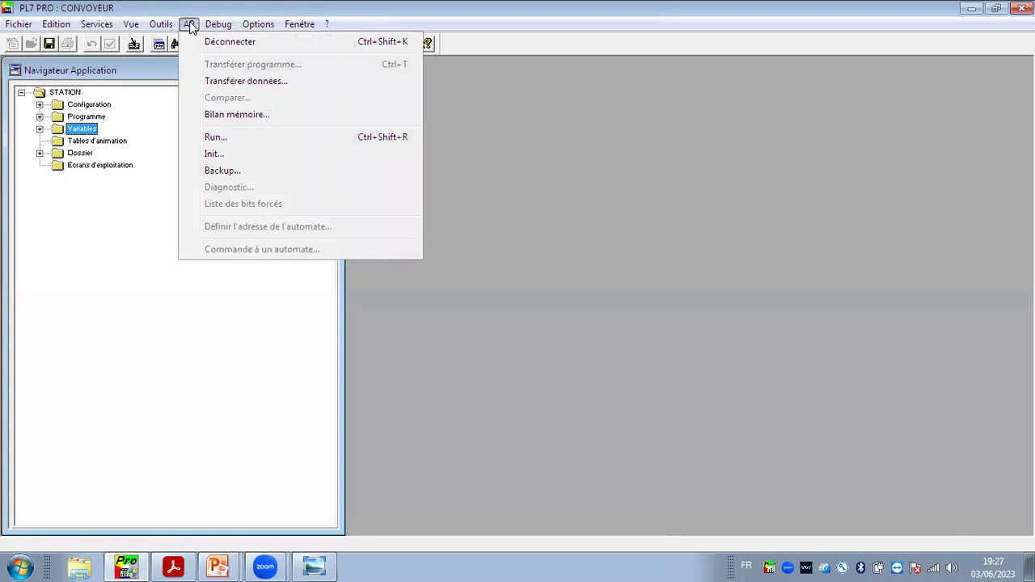
click(234, 44)
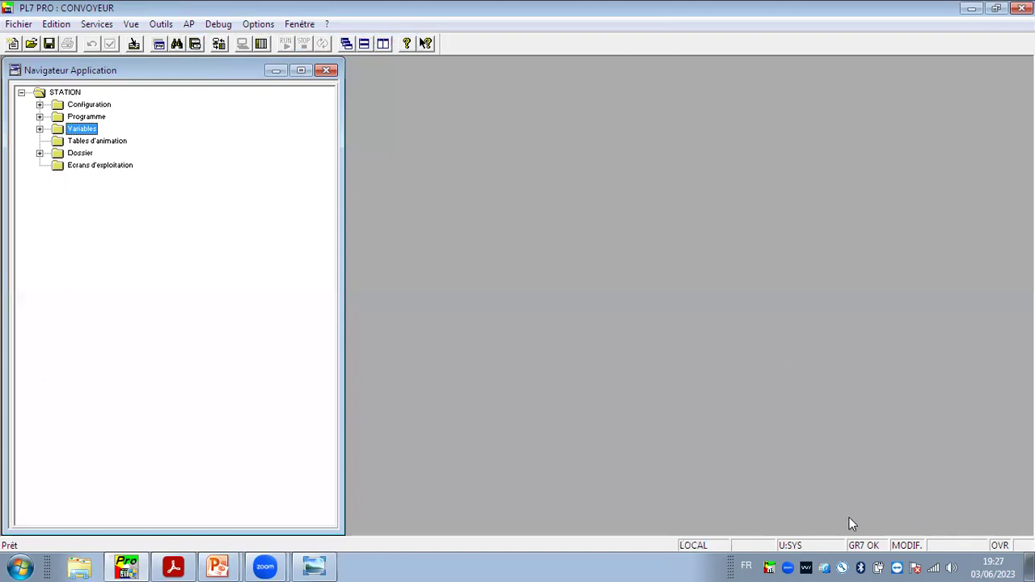
click(189, 24)
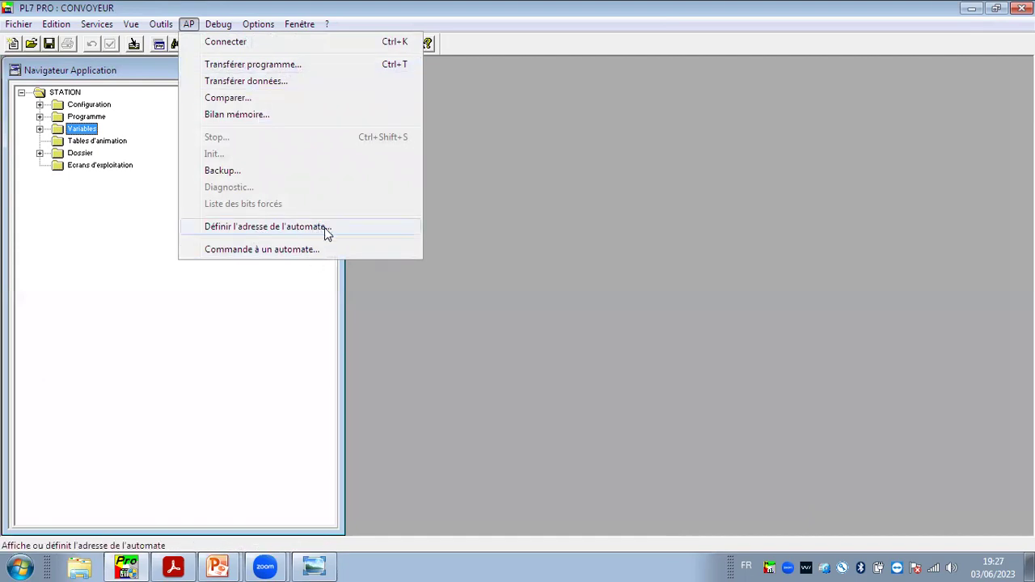
click(355, 232)
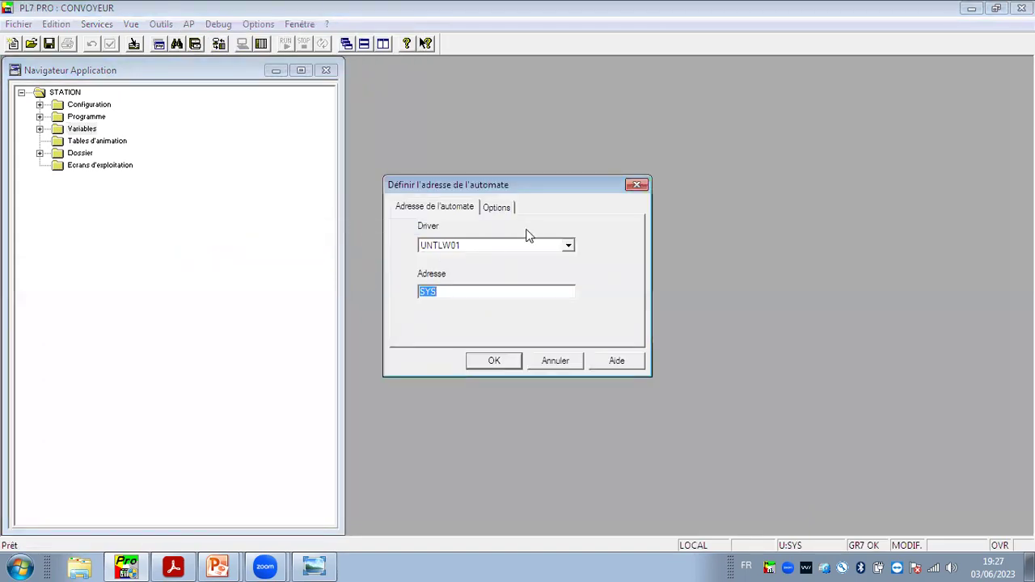
click(467, 247)
click(466, 249)
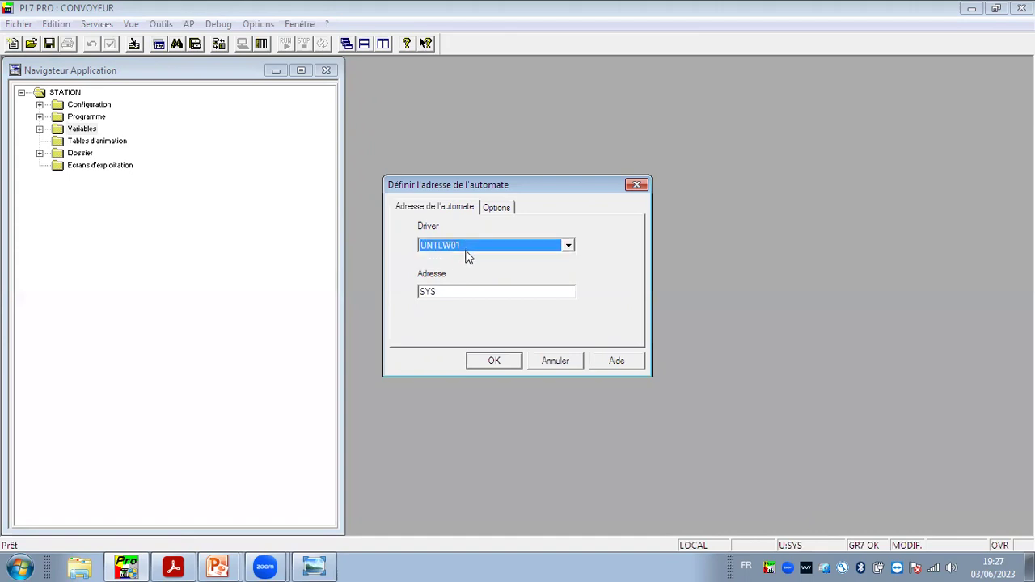
click(492, 211)
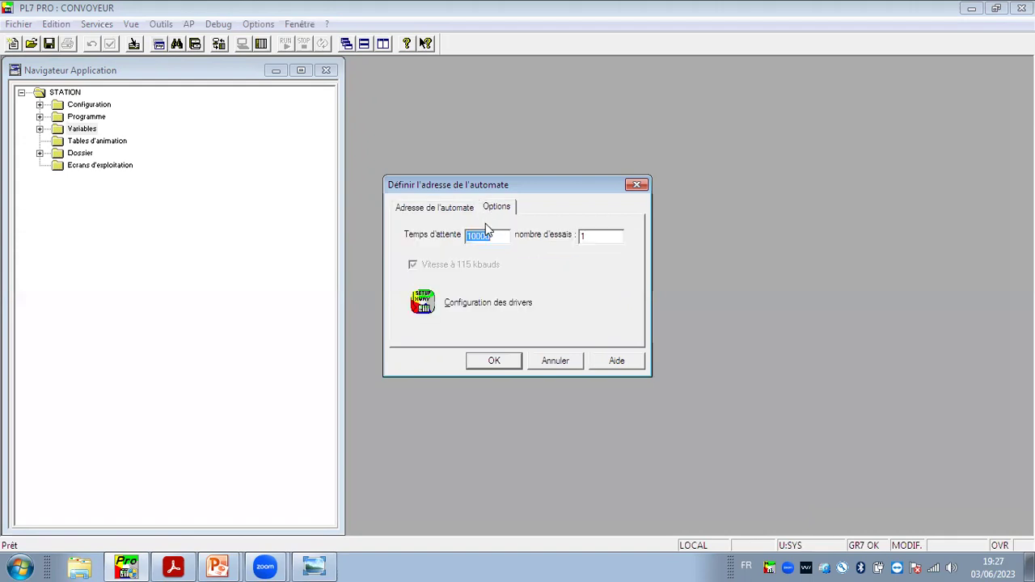
click(508, 312)
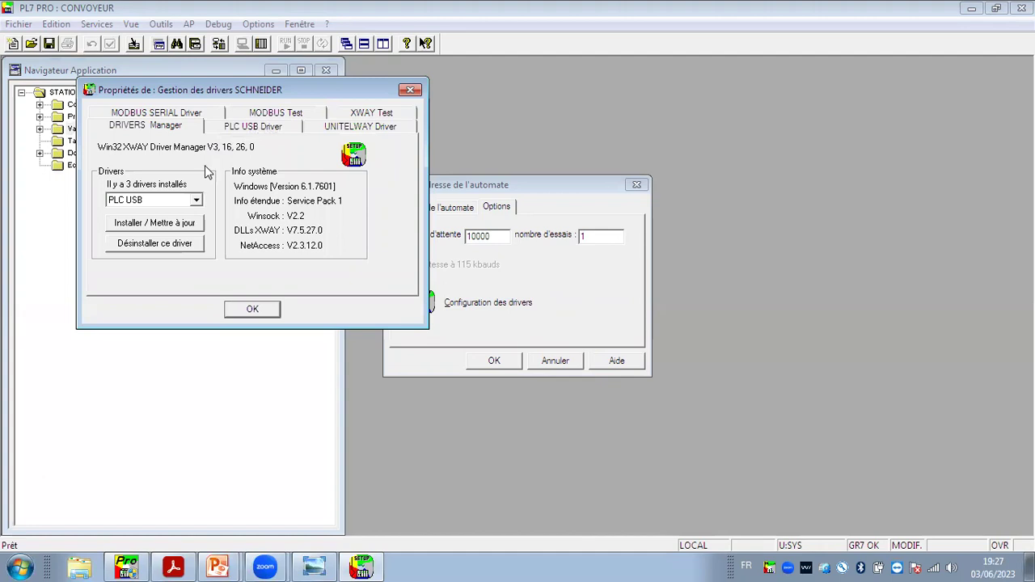
Choose UNITELWAY among the installed Schneider drivers and open the UNITELWAY driver's configuration.
click(181, 200)
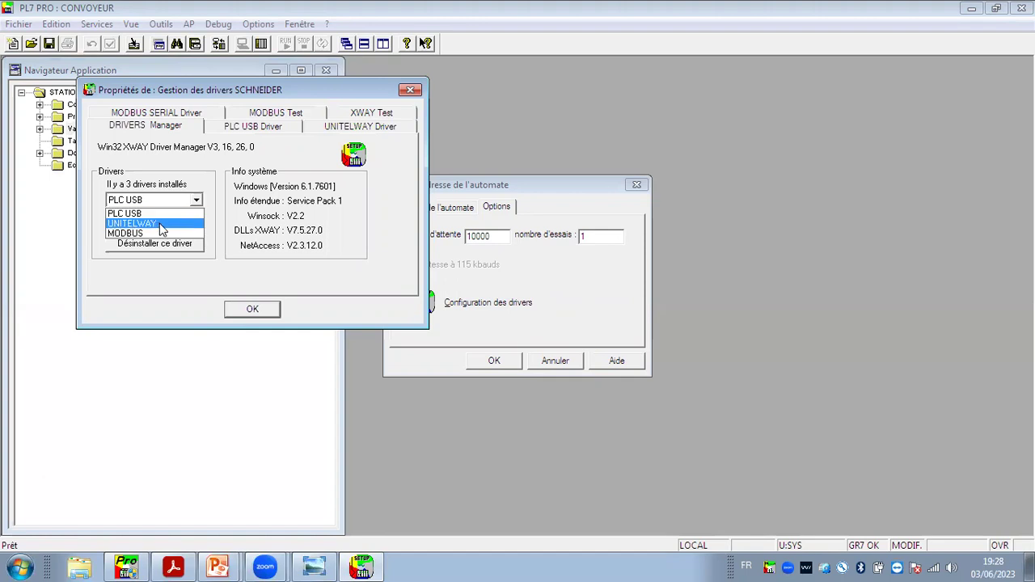
click(160, 224)
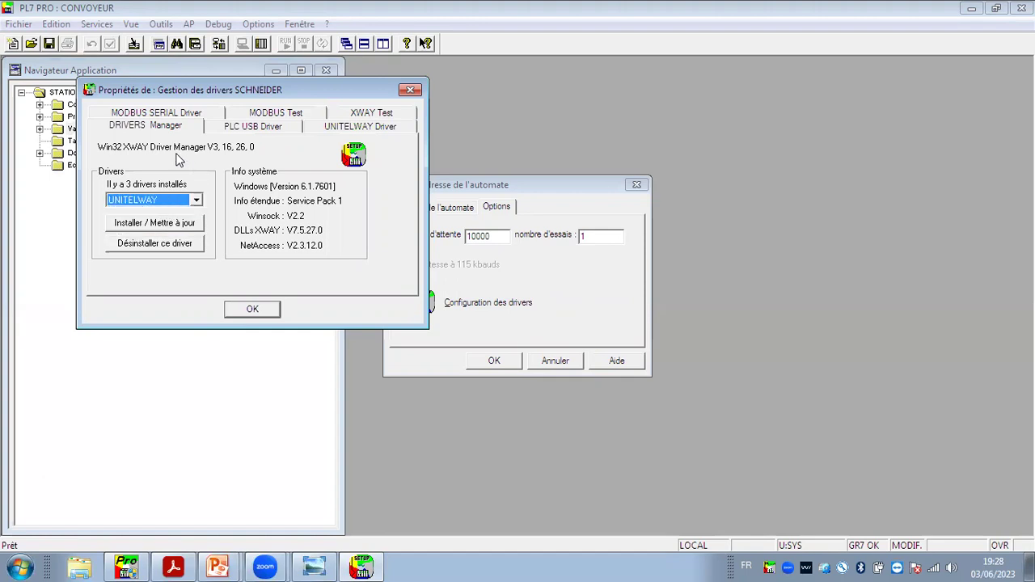
click(172, 566)
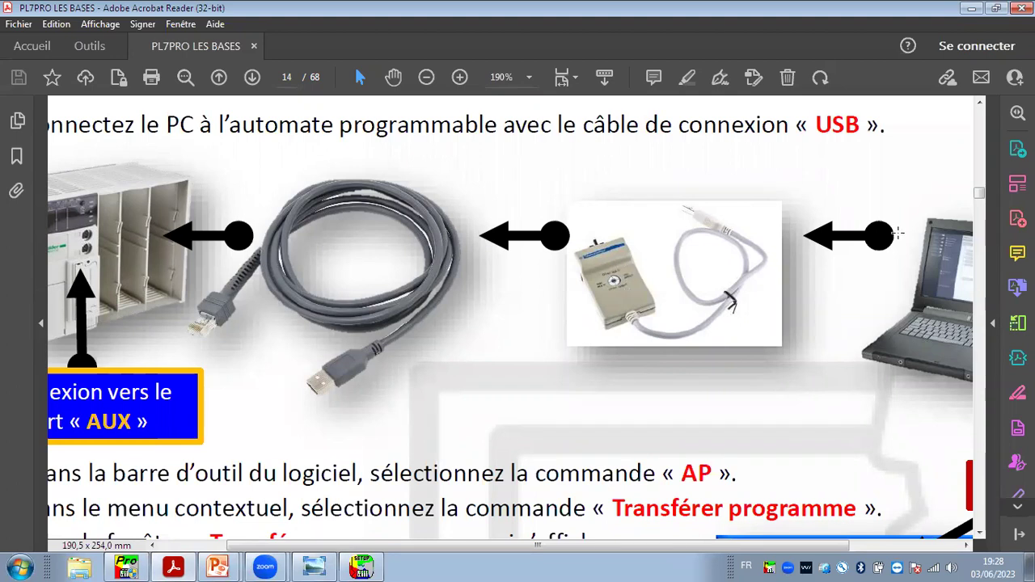
click(971, 8)
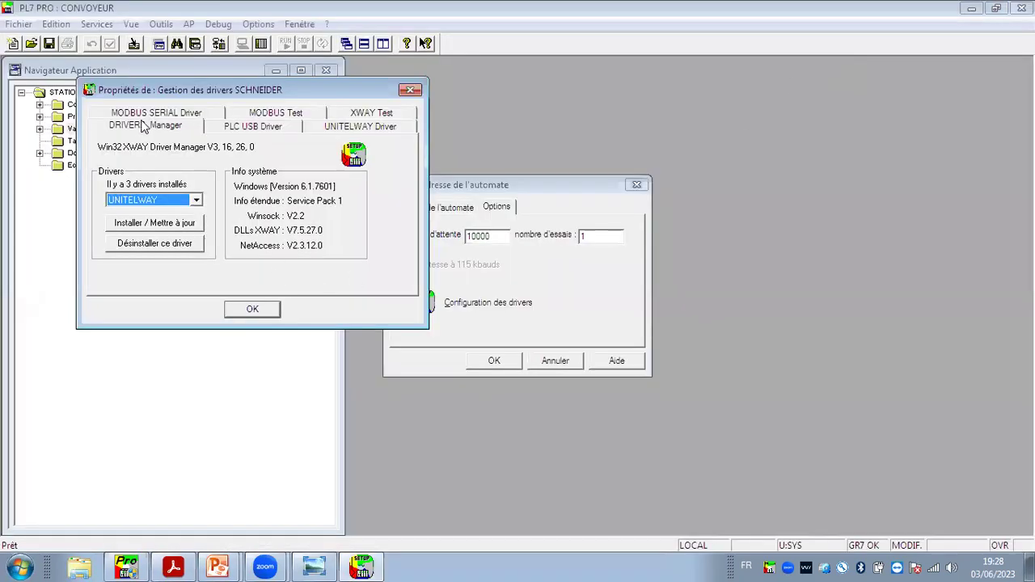
click(239, 128)
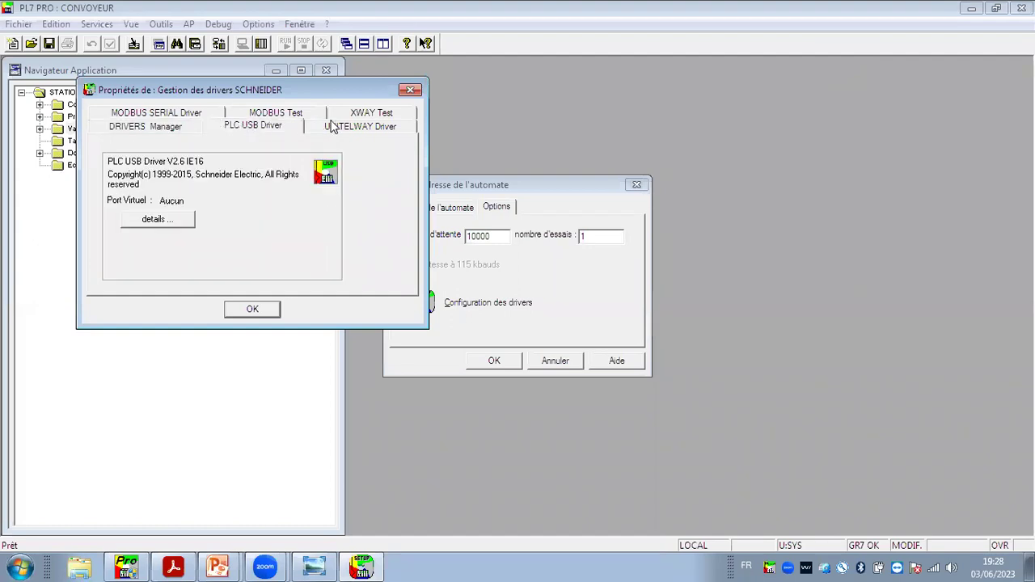
click(362, 128)
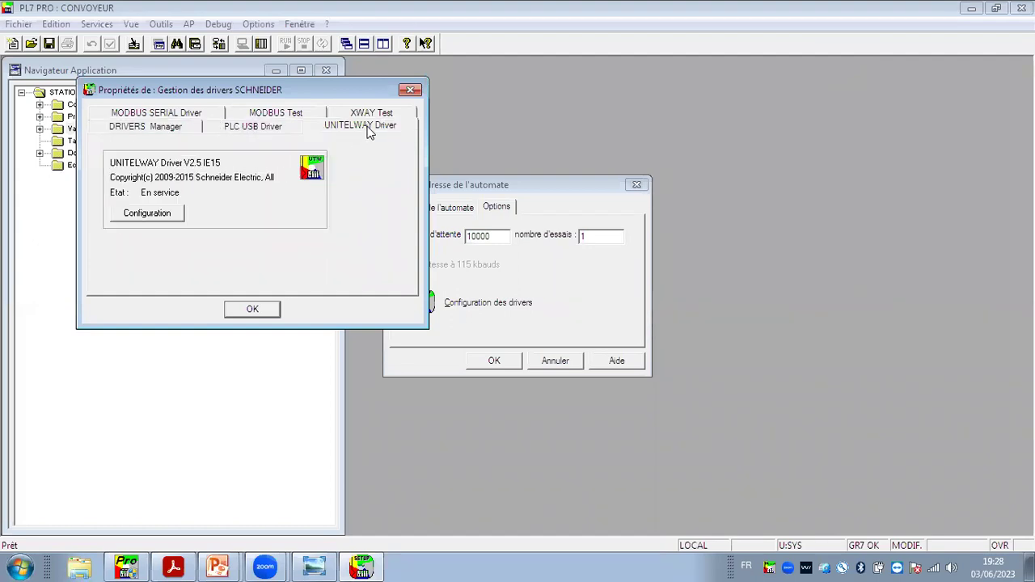
click(166, 217)
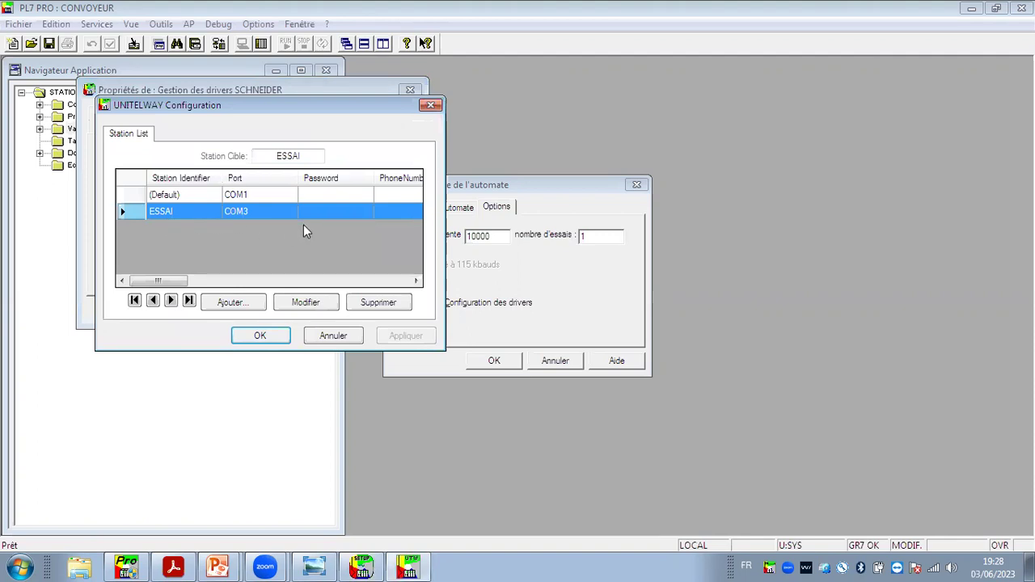
Examine the identifiers and COM ports of the (Default) and ESSAI entries in the UNITELWAY station list.
click(215, 196)
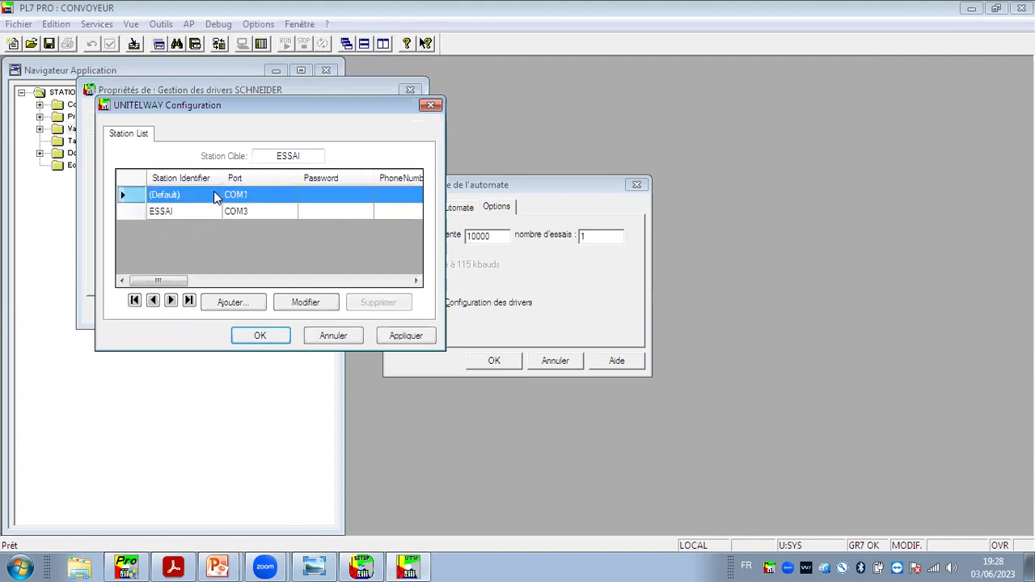
click(211, 215)
click(211, 197)
click(199, 215)
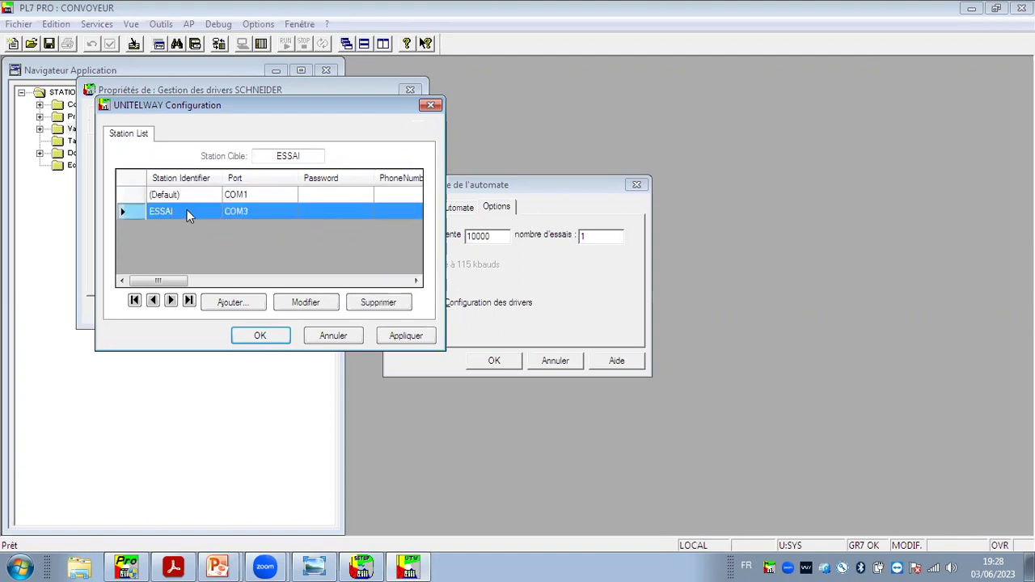
click(263, 193)
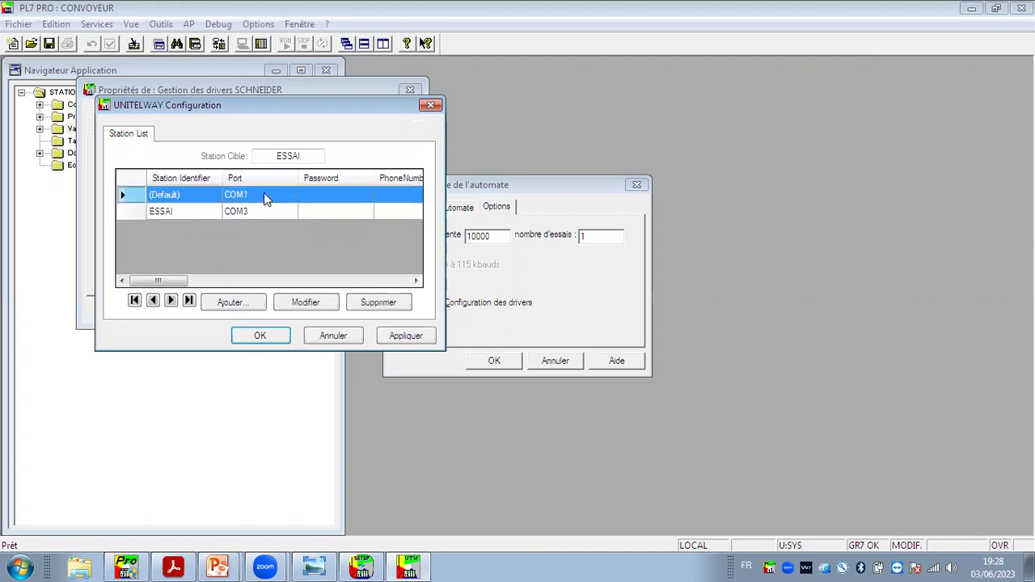
click(262, 215)
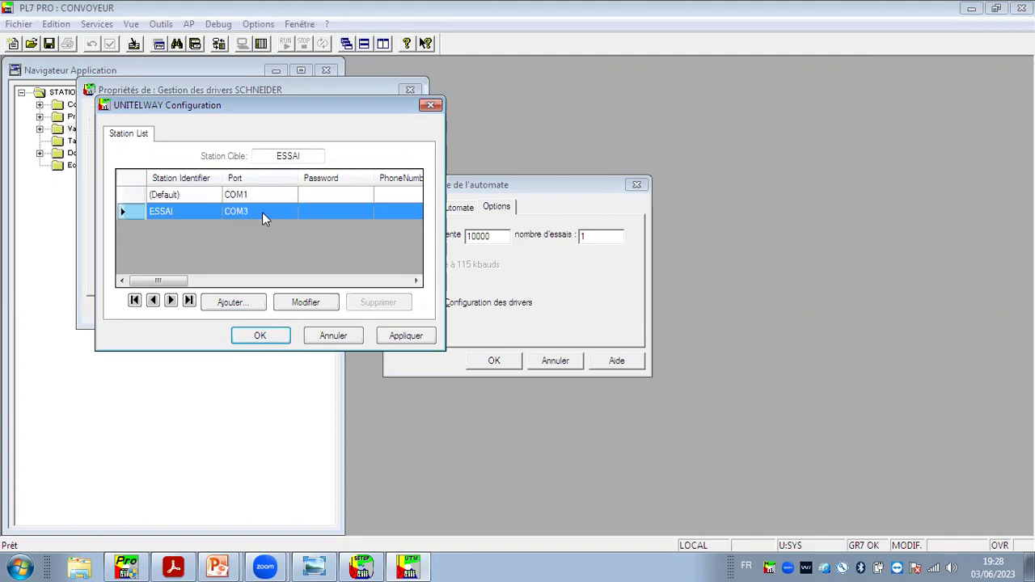
click(334, 196)
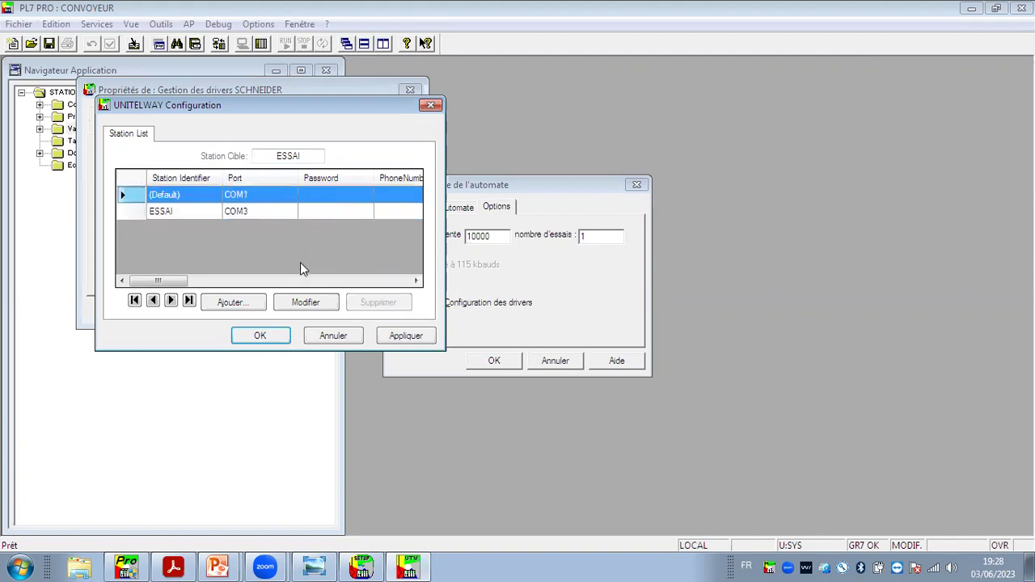
Add a new UNITELWAY station with the station ID Tuto pl7.
click(230, 302)
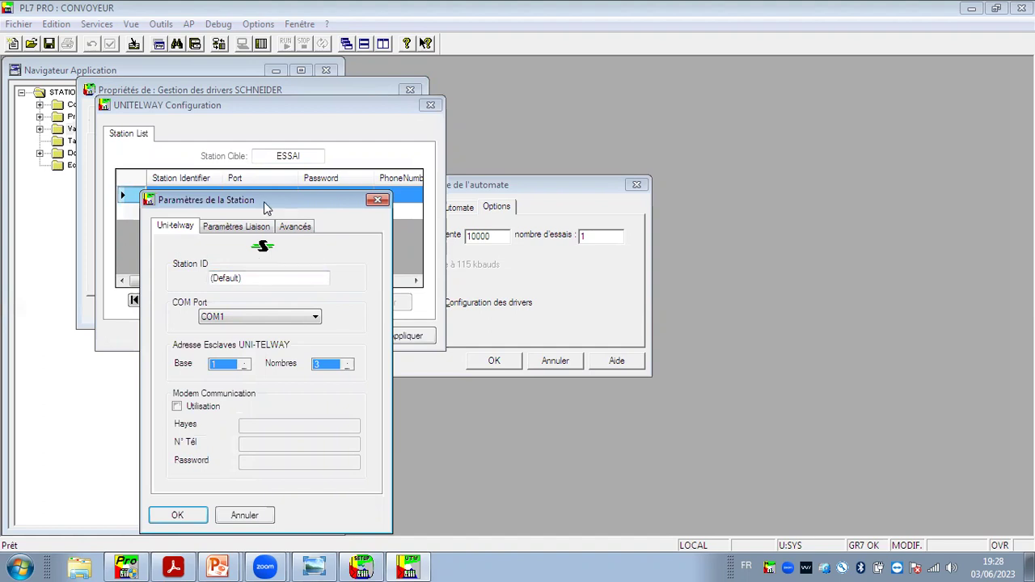
drag(267, 209, 495, 156)
drag(555, 225, 439, 225)
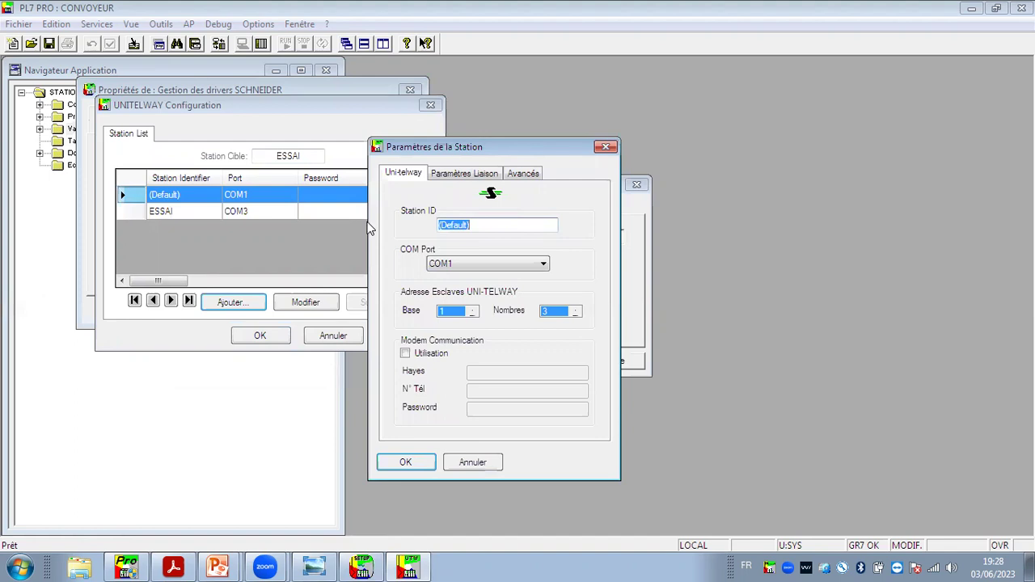
text(Tuto pl7)
Set the new station's COM port to COM13 (TSXCUSB485).
click(485, 265)
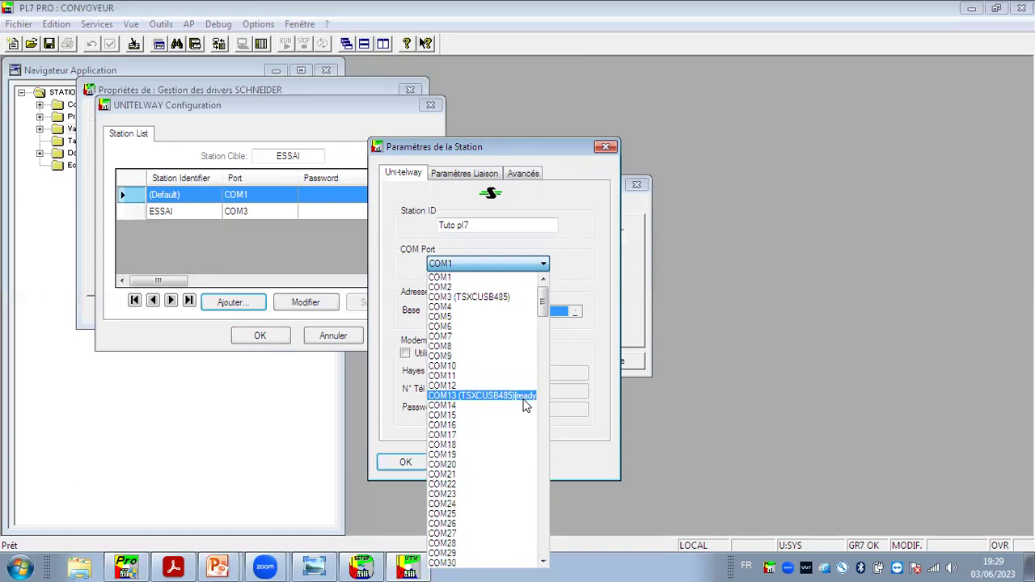
drag(542, 299, 555, 560)
drag(556, 564, 547, 275)
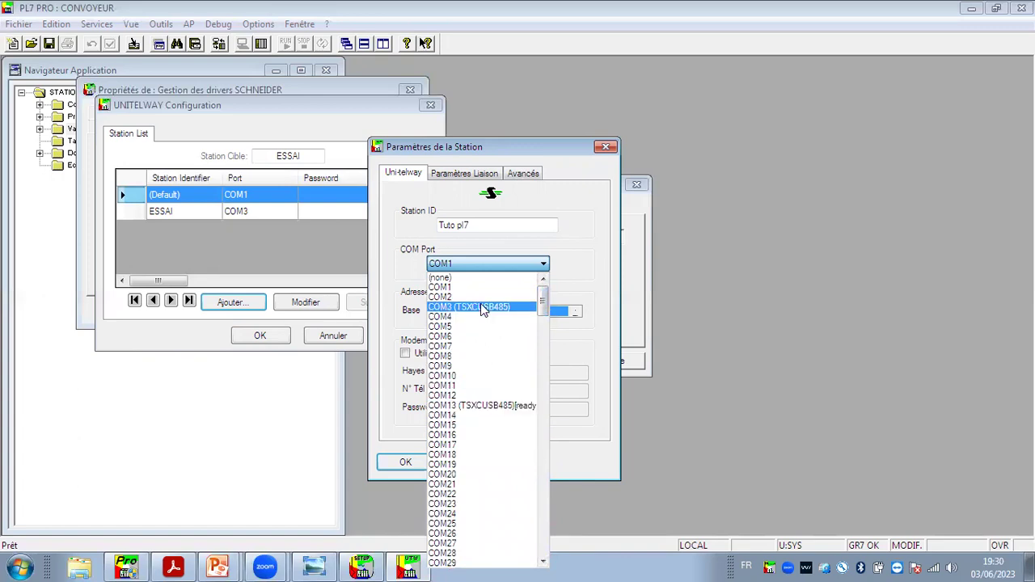
click(529, 408)
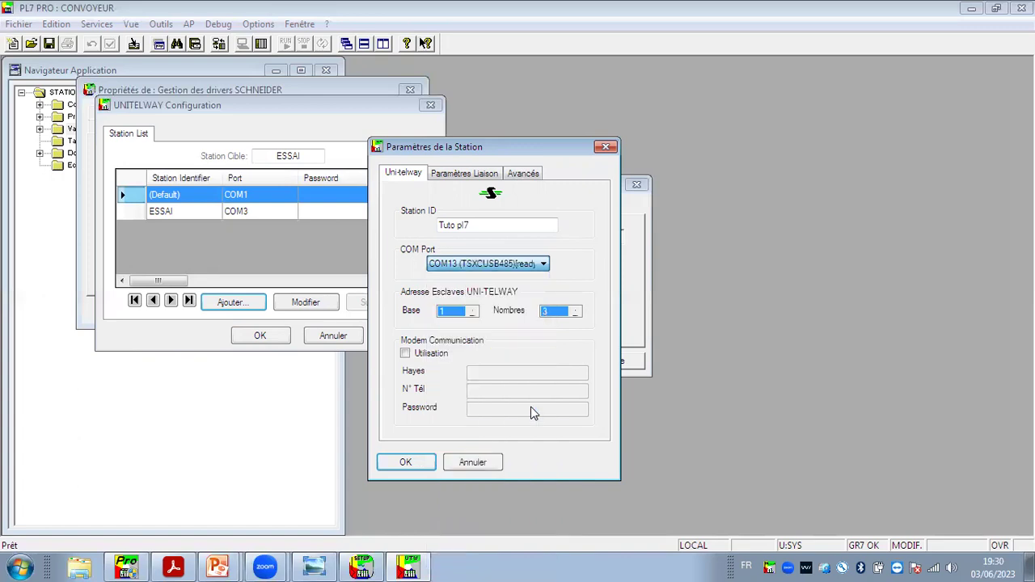
click(542, 264)
click(544, 280)
click(543, 281)
click(544, 281)
click(544, 280)
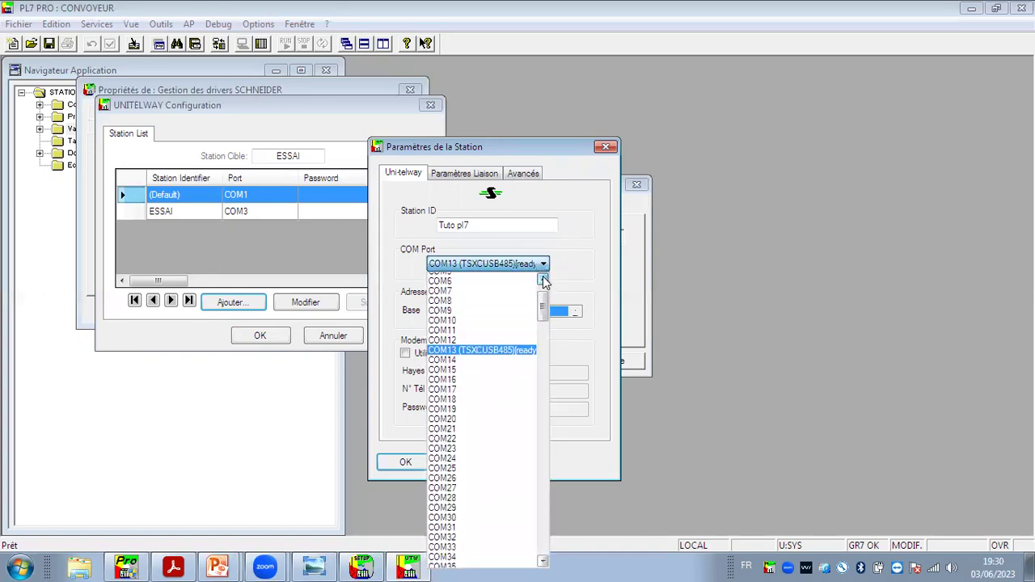
scroll(441, 307, up, 2)
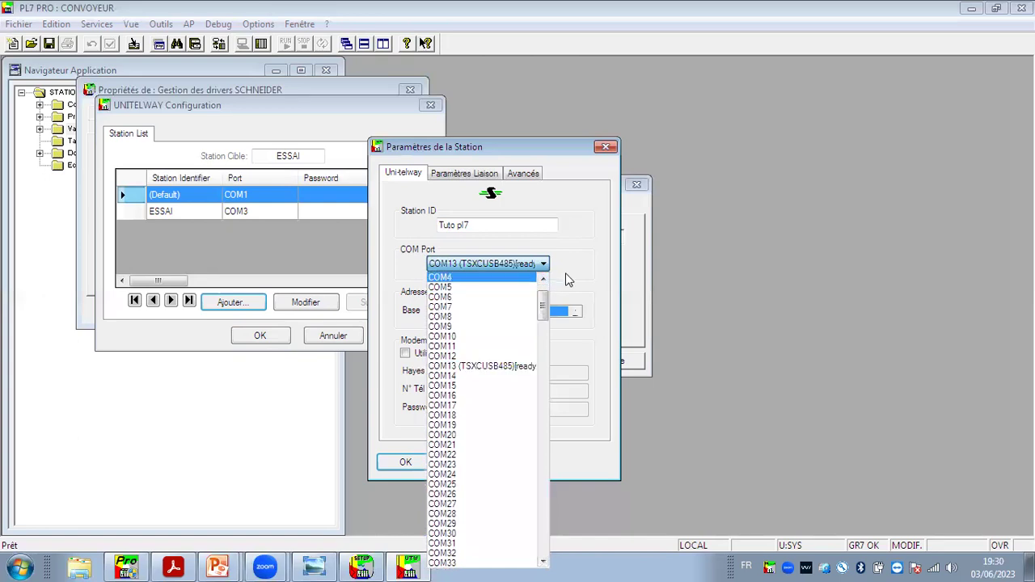
click(536, 278)
Set the Tuto pl7 station's COM port to COM13 (TSXCUSB485) and validate the new station.
click(540, 266)
click(542, 281)
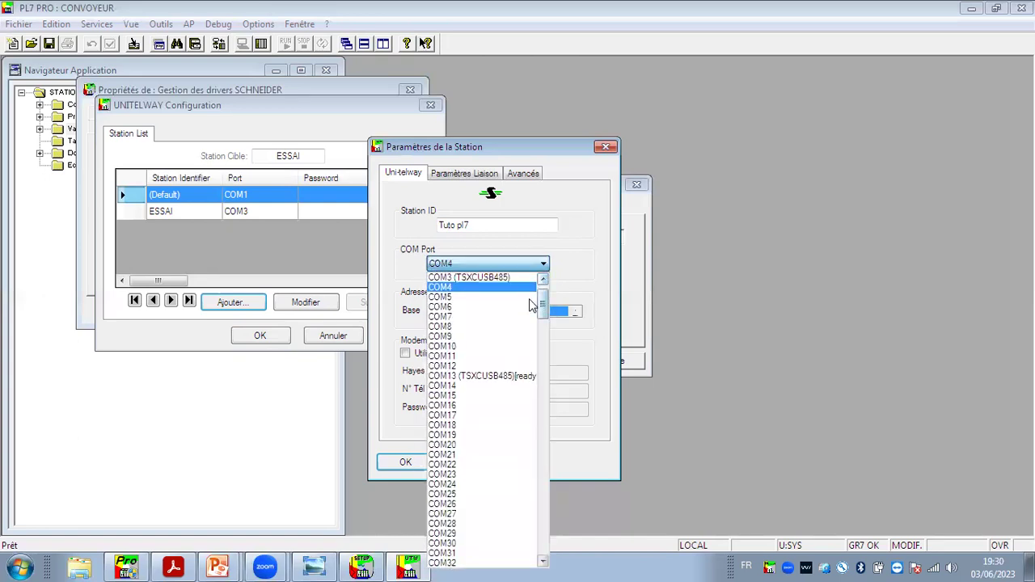
click(526, 377)
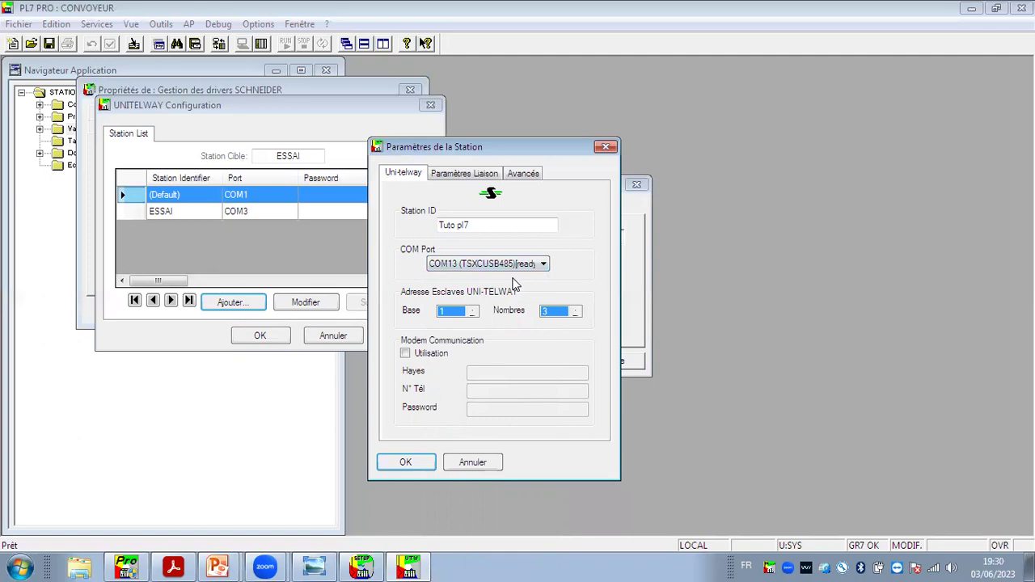
click(405, 462)
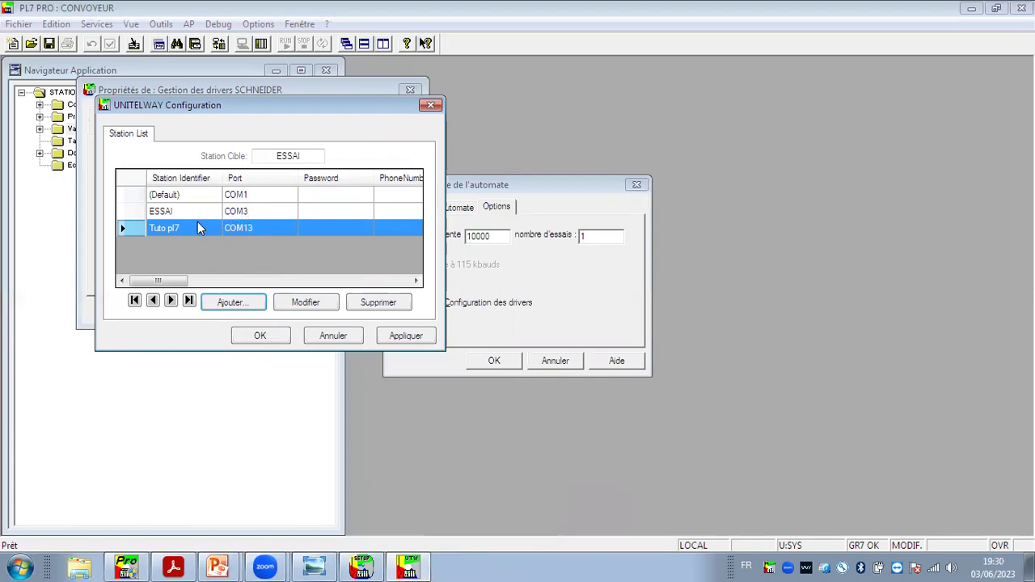
Examine the station parameters and available COM ports of the (Default) and ESSAI stations, leaving both without changes.
click(204, 194)
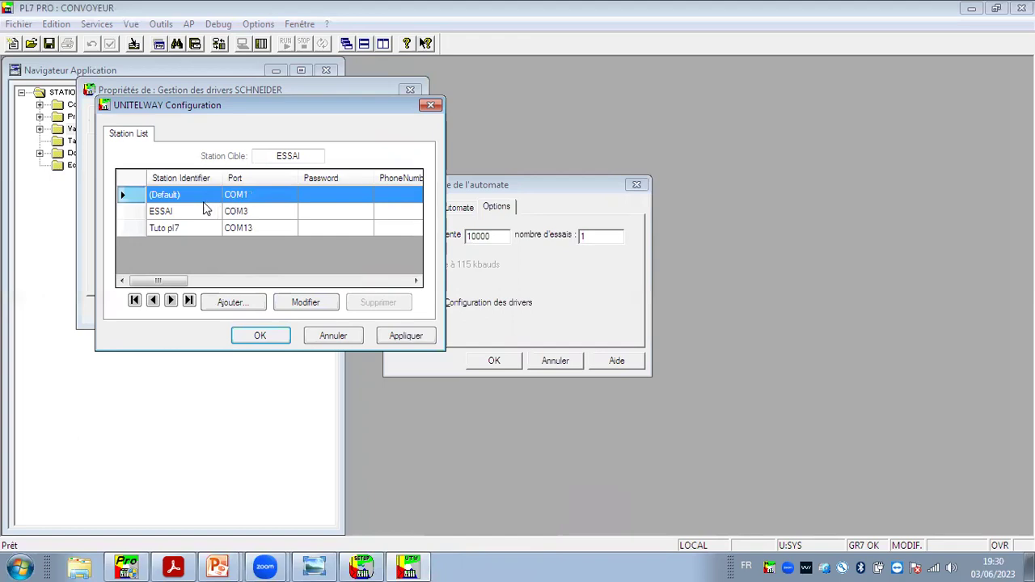
click(322, 303)
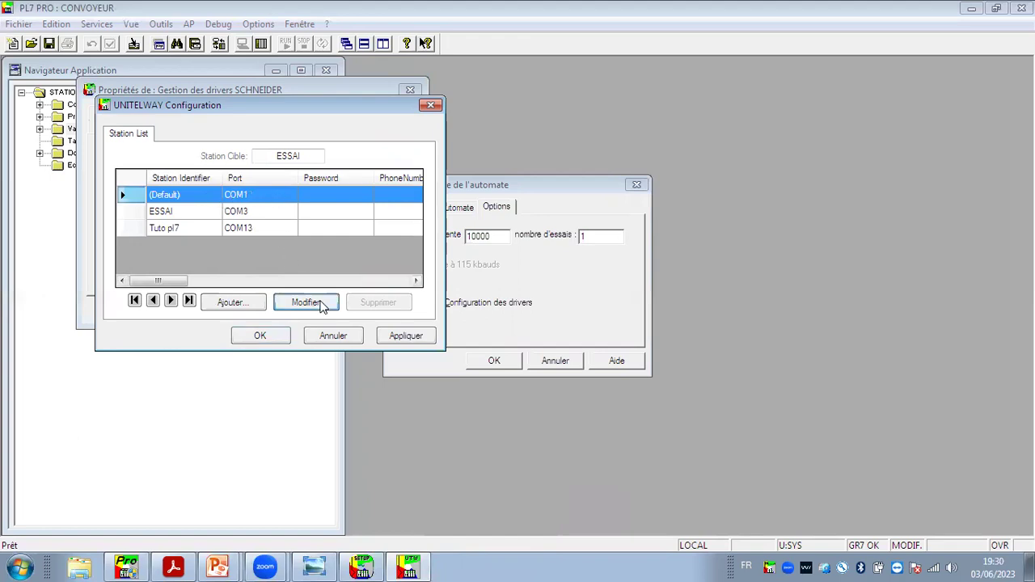
click(479, 264)
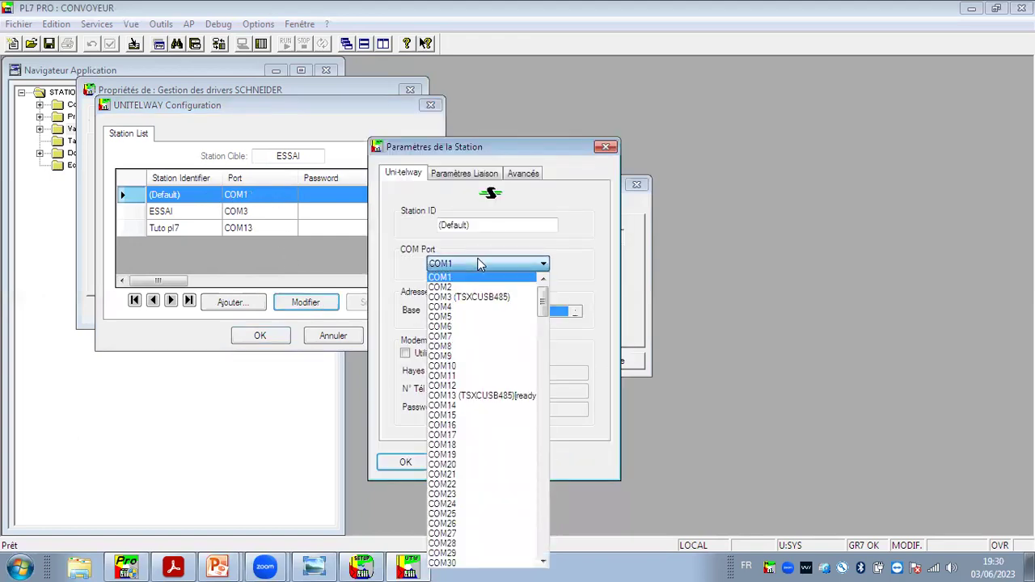
click(610, 149)
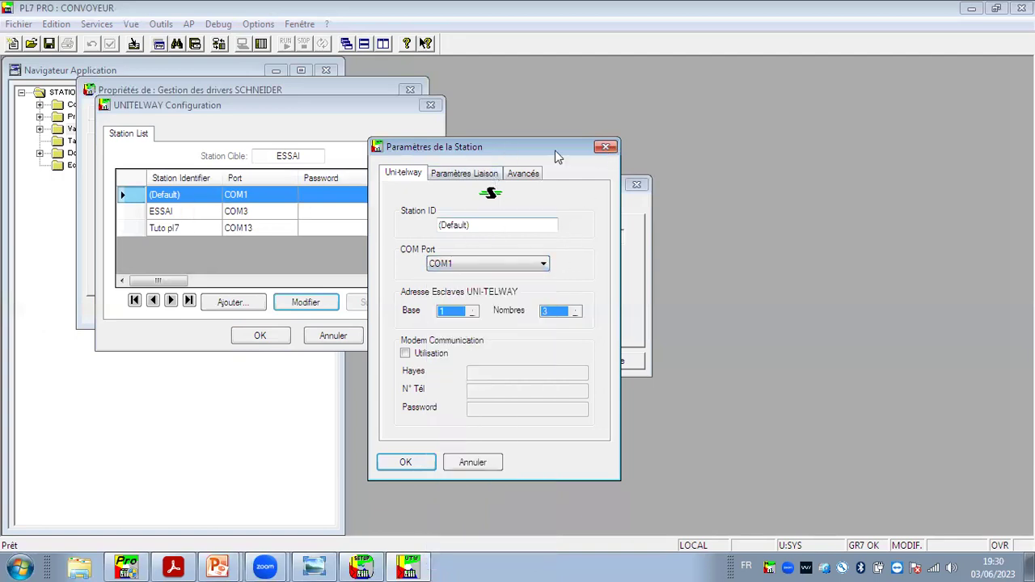
click(608, 148)
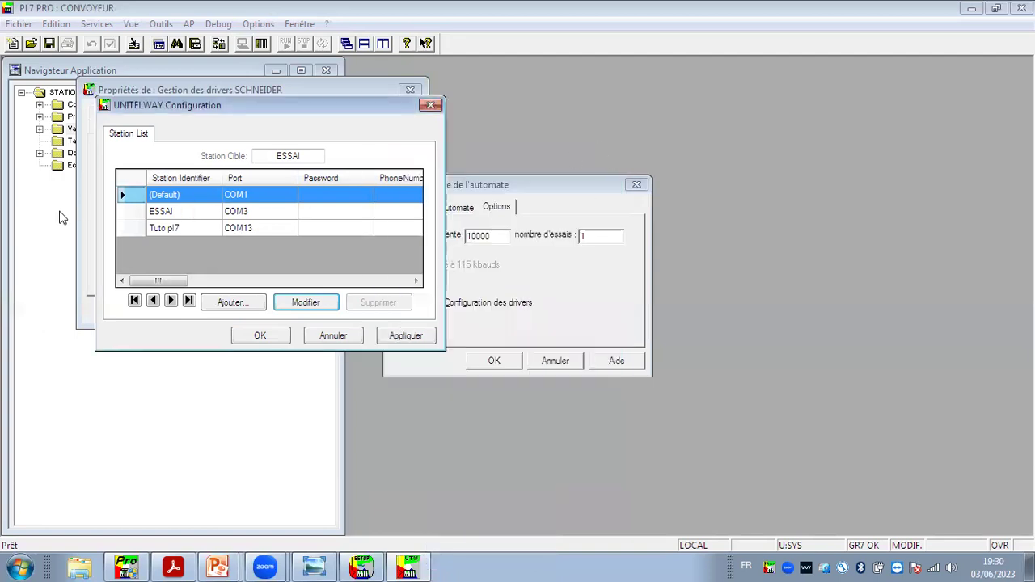
click(208, 212)
click(303, 302)
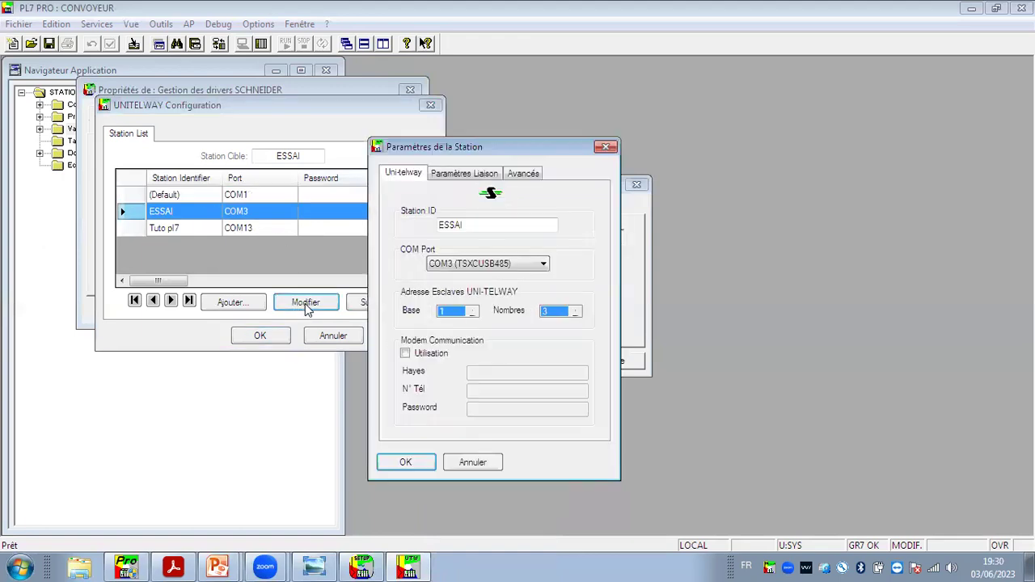
click(524, 264)
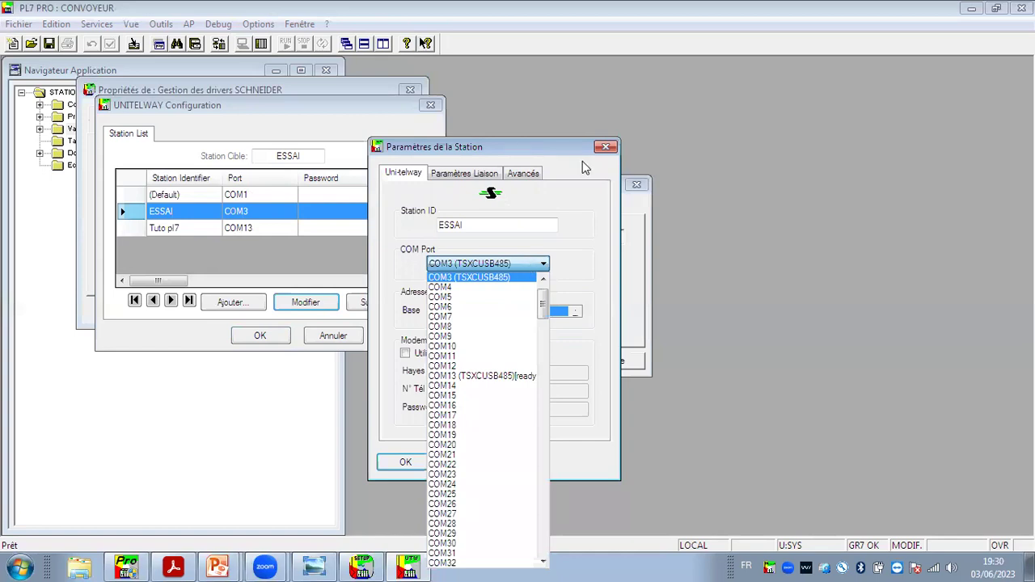
click(602, 149)
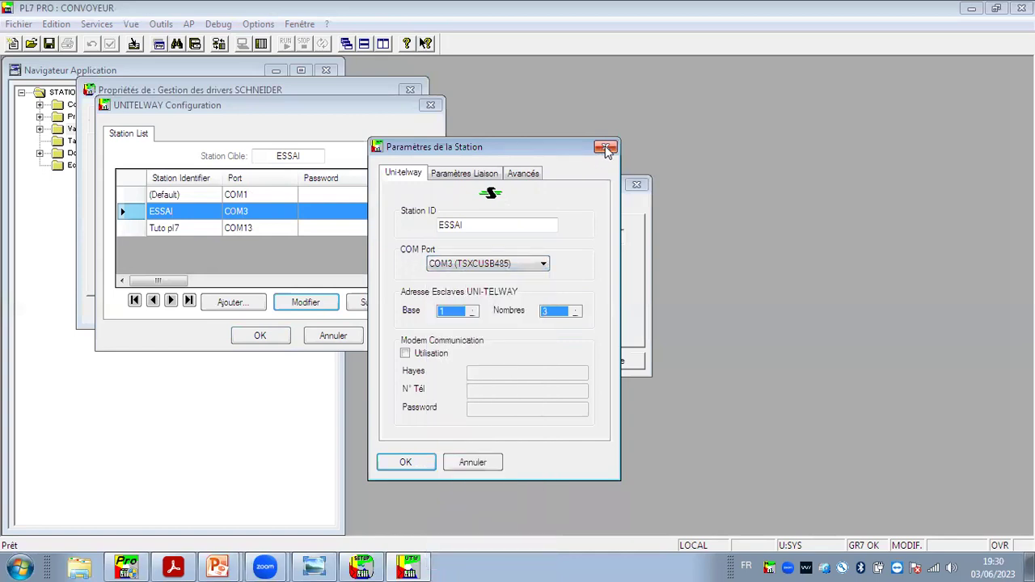
click(608, 148)
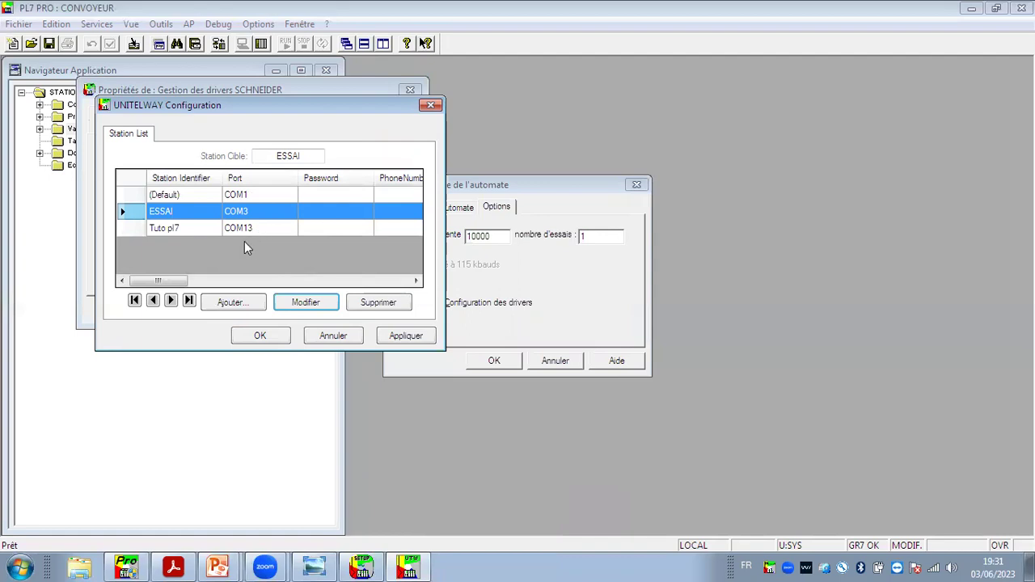
Select the Tuto pl7 station, apply the UNITELWAY configuration, and confirm the driver and PLC address settings.
click(265, 228)
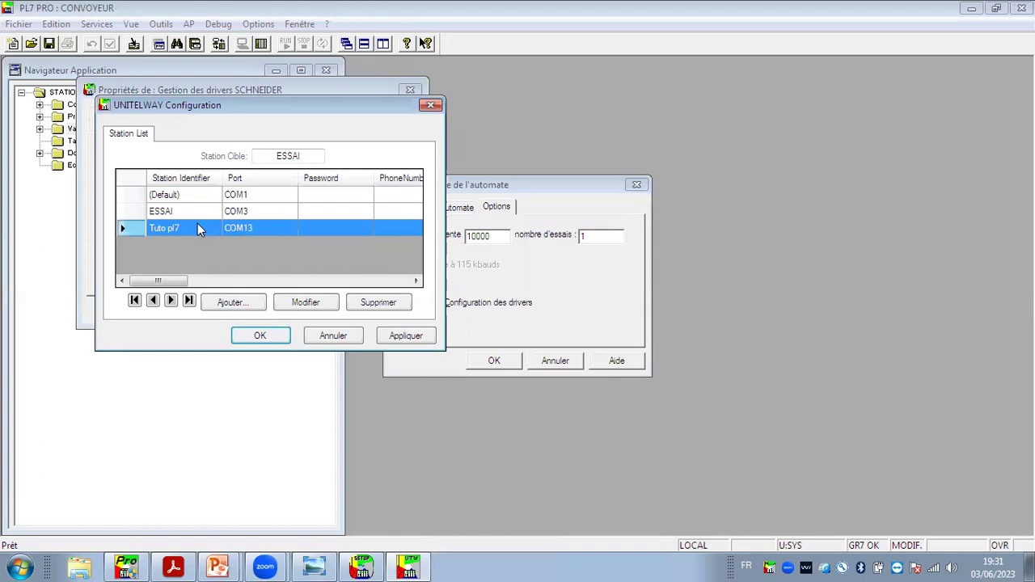
click(401, 336)
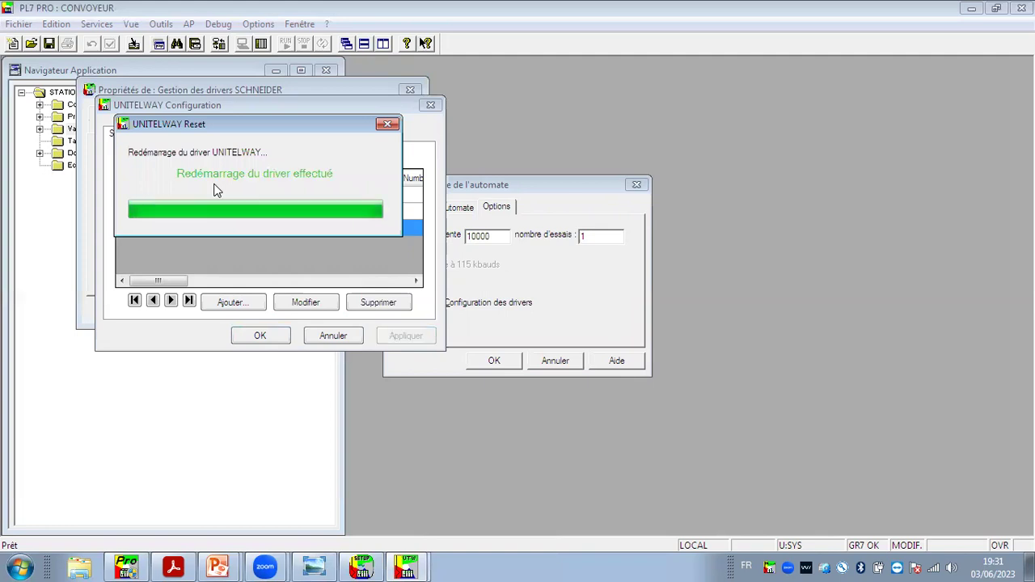
click(260, 336)
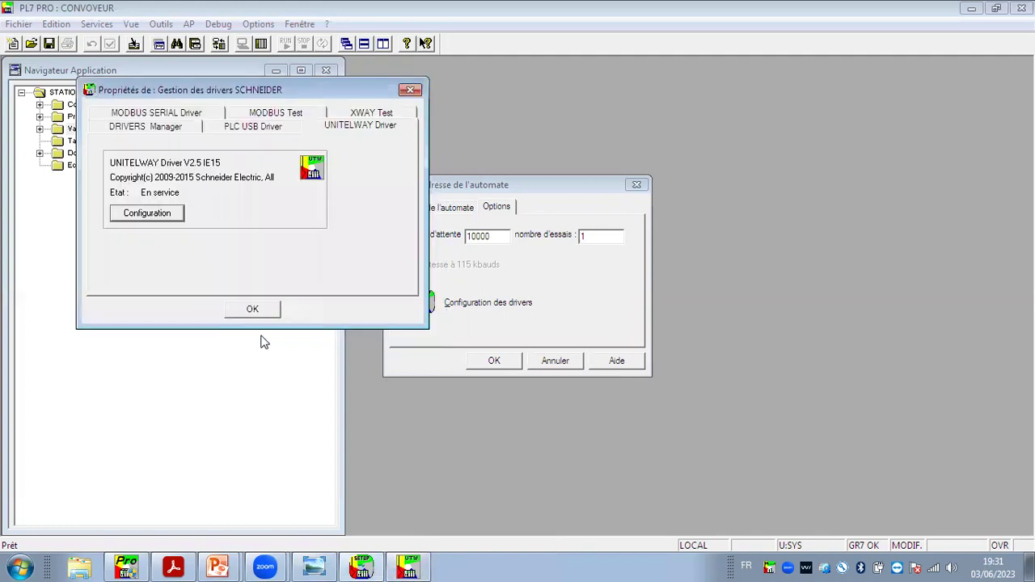
click(252, 309)
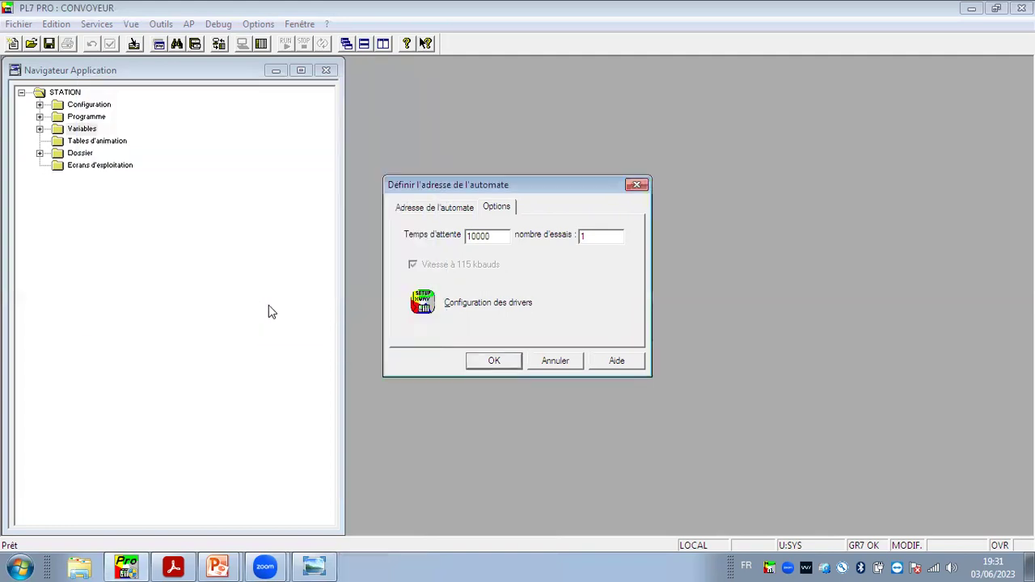
click(492, 363)
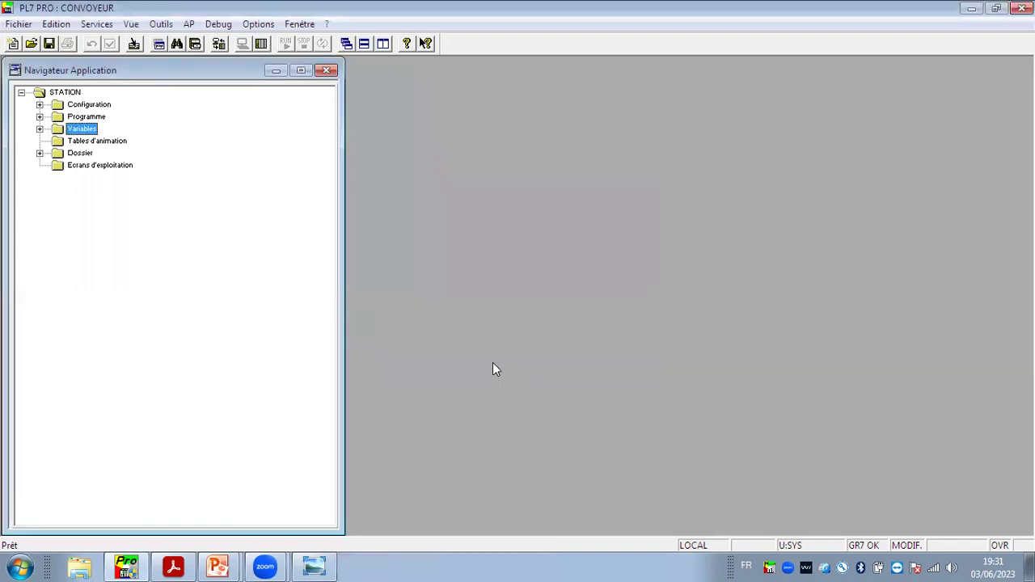
Connect the PC to the PLC and expand the Programme folder in the application browser.
click(188, 24)
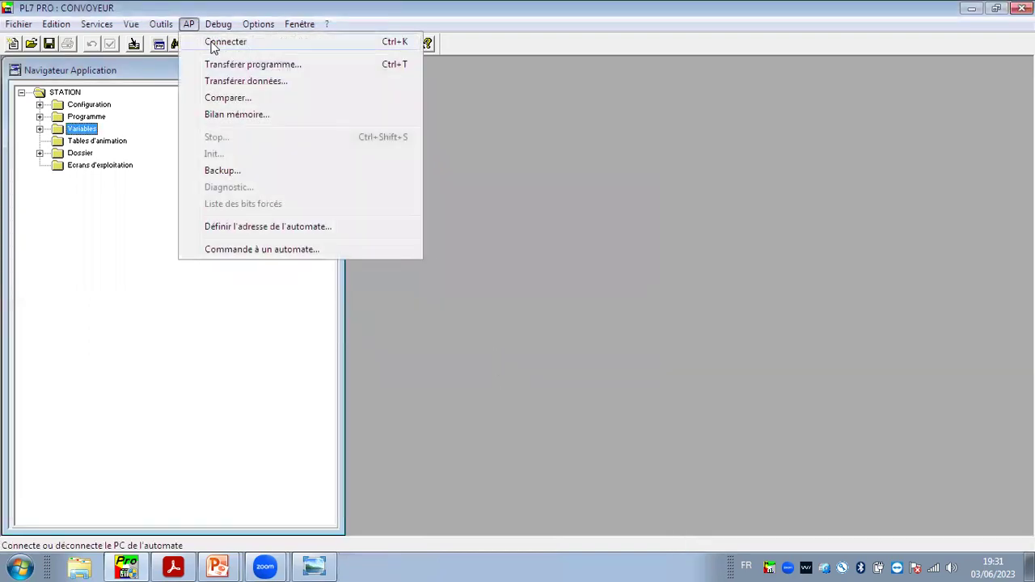
click(212, 42)
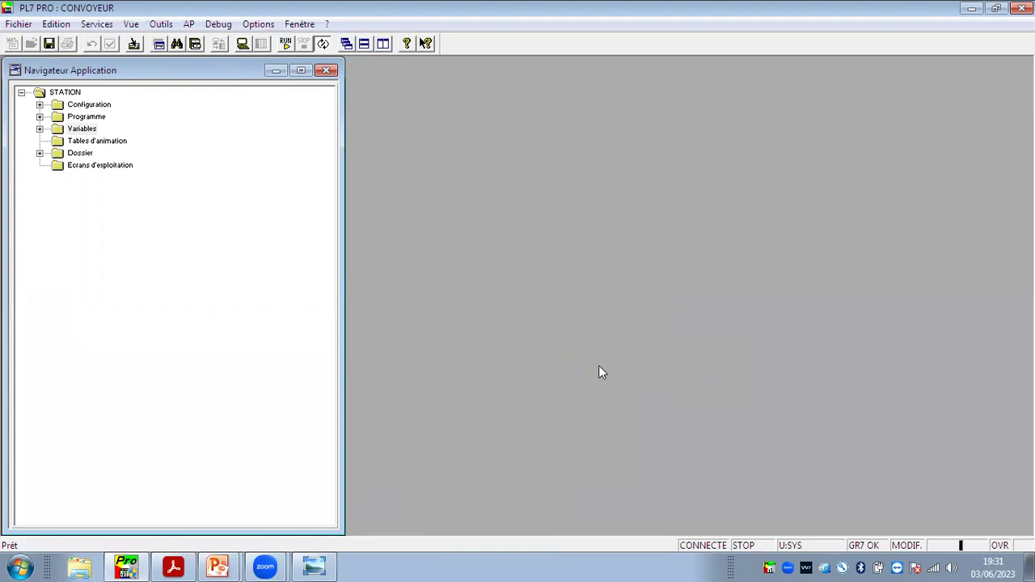
click(40, 116)
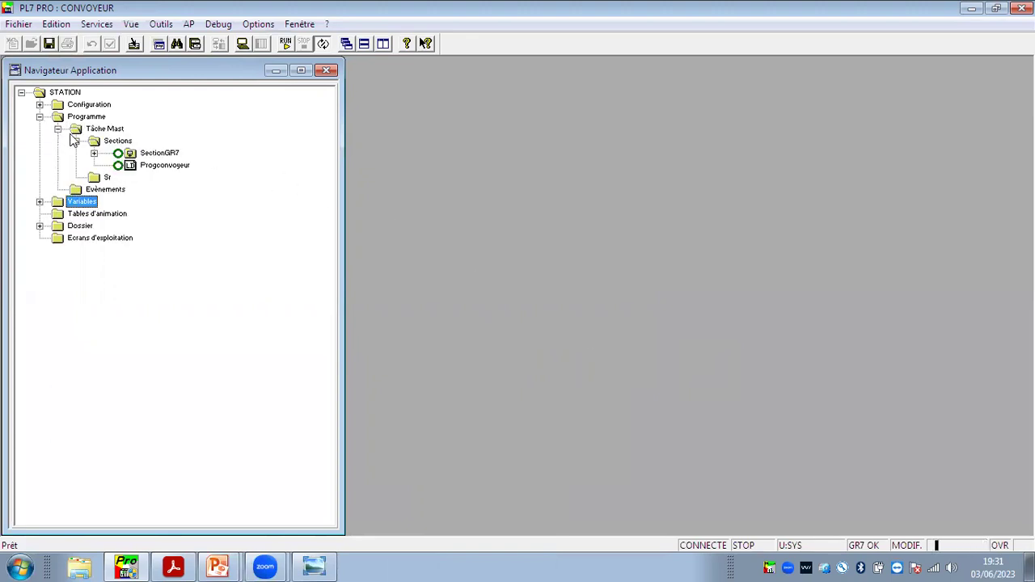